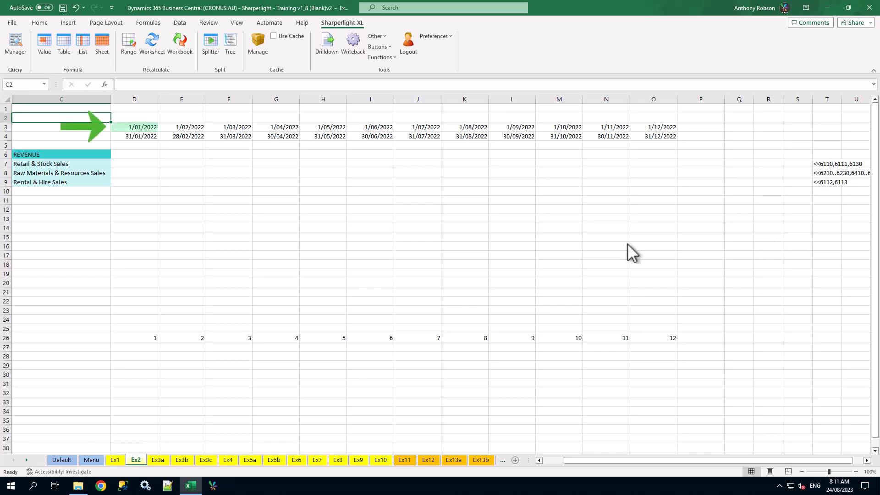
# Review the query definition behind the starting date in cell D3 without changing it
pyautogui.doubleClick(142, 127)
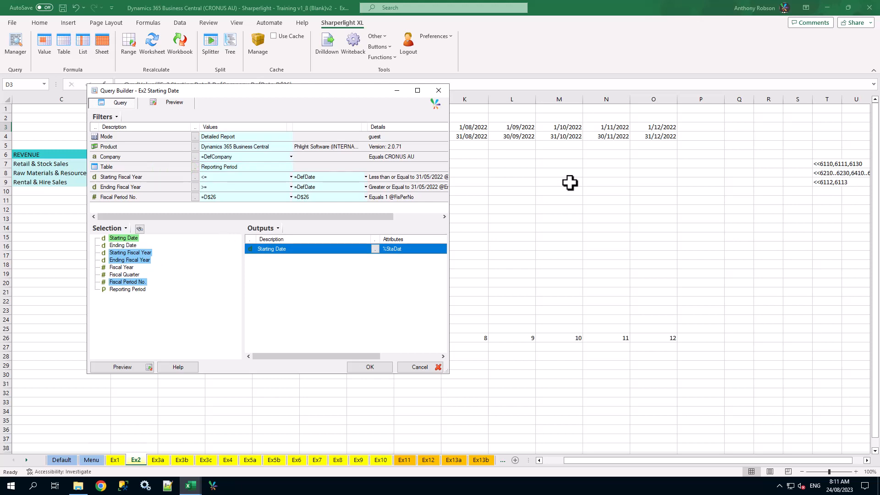
pyautogui.click(414, 366)
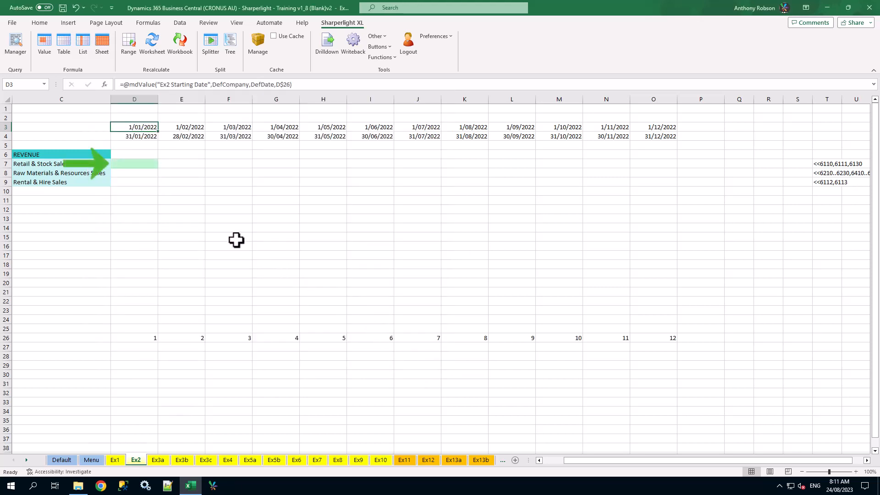
# Create a value formula query in cell D7 with company =DefCompany and the Finance table G/L Entry
pyautogui.click(148, 166)
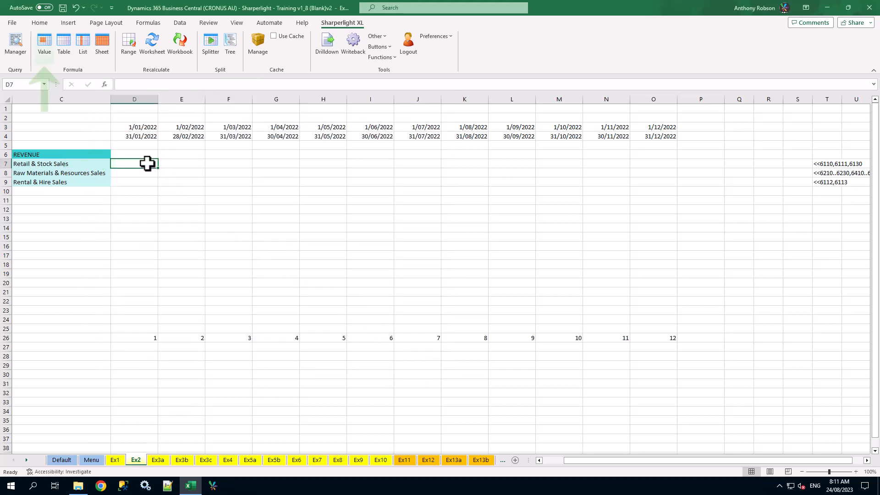
pyautogui.click(44, 46)
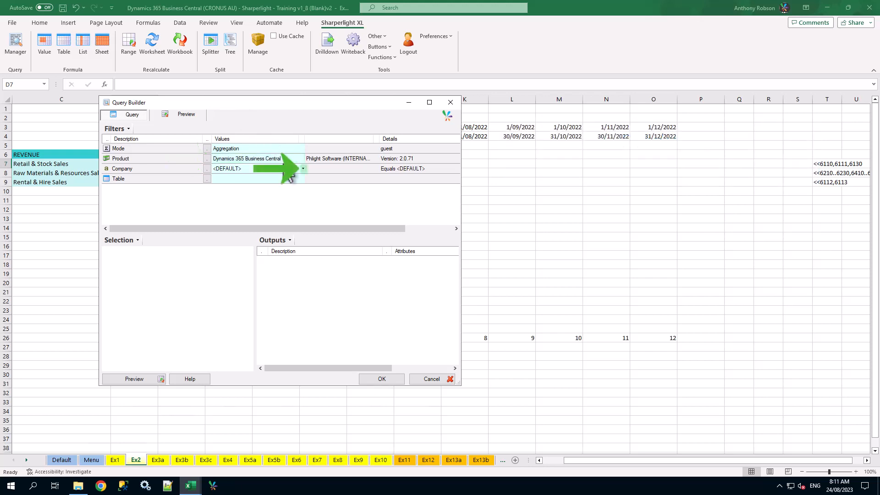
pyautogui.click(303, 168)
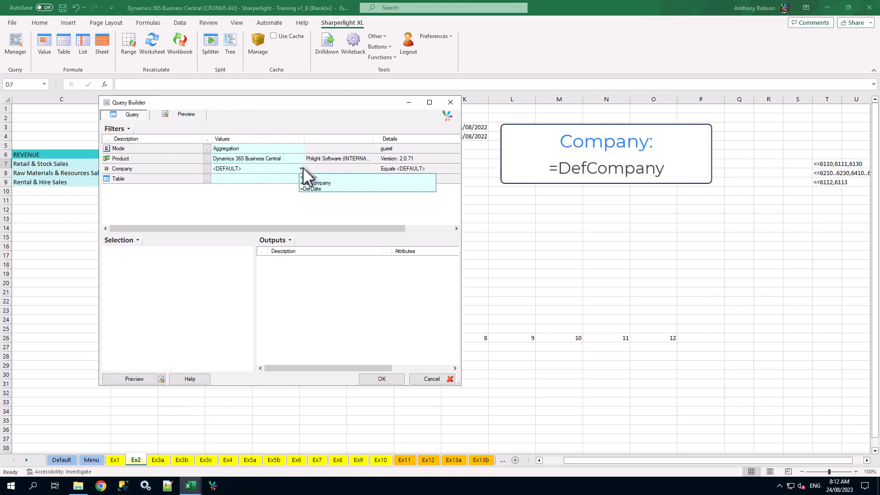
pyautogui.click(329, 182)
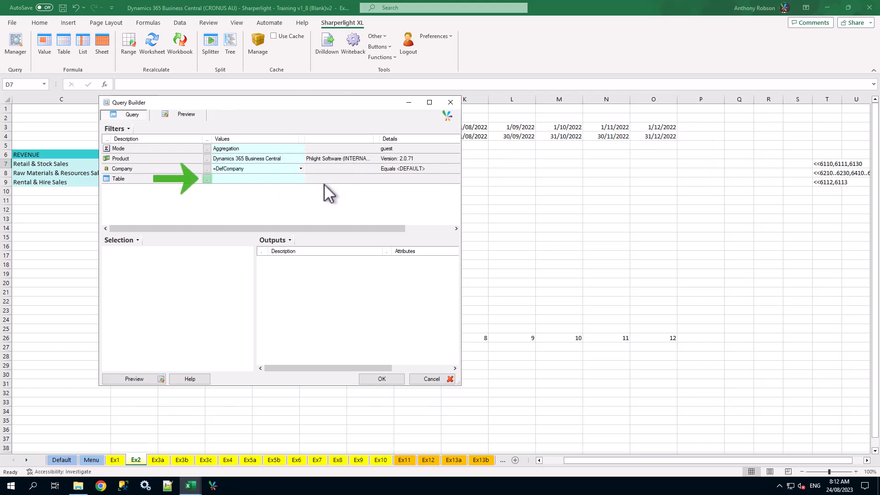
pyautogui.click(207, 179)
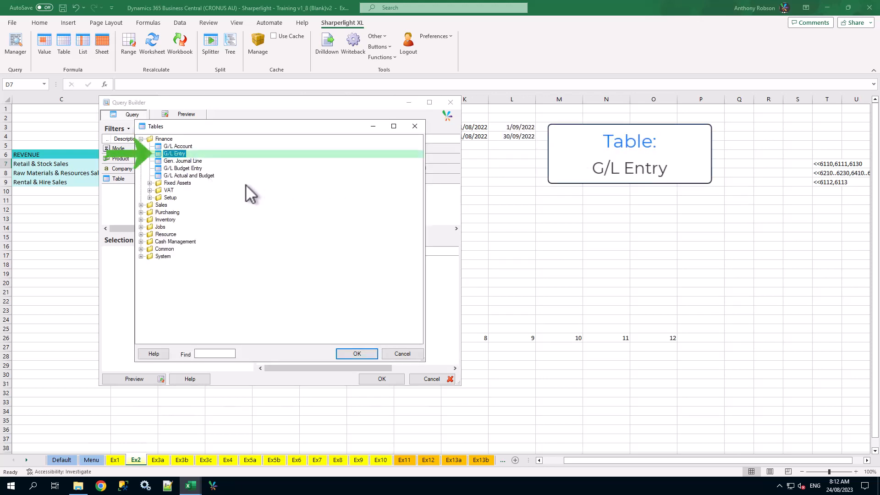
pyautogui.doubleClick(182, 154)
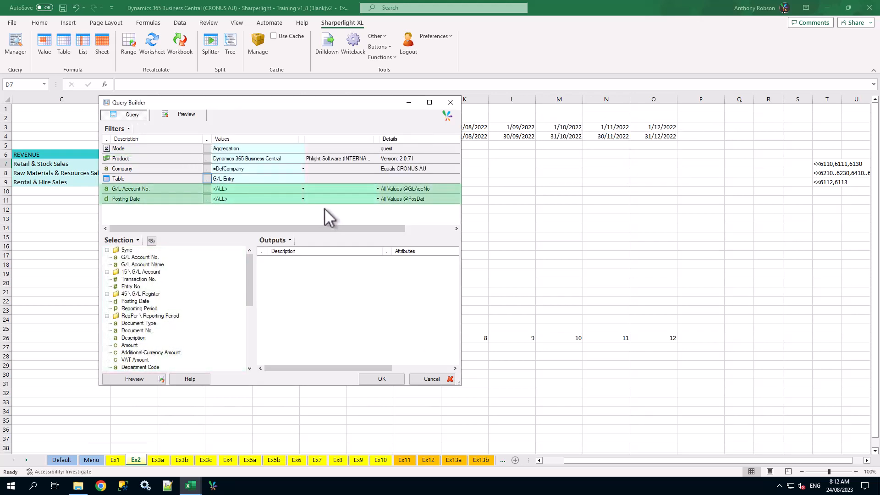
# Filter the query by G/L Account No. from cell $T7 and Posting Date from D$3 to D$4
pyautogui.click(284, 191)
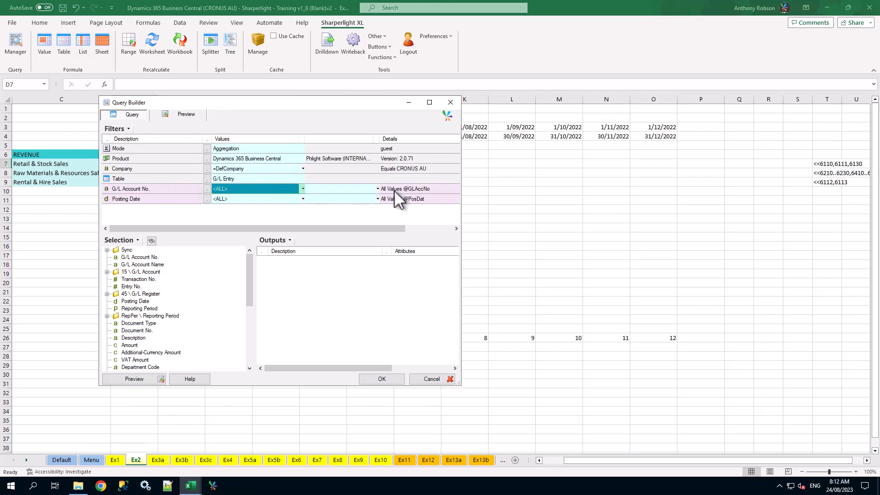
pyautogui.click(819, 164)
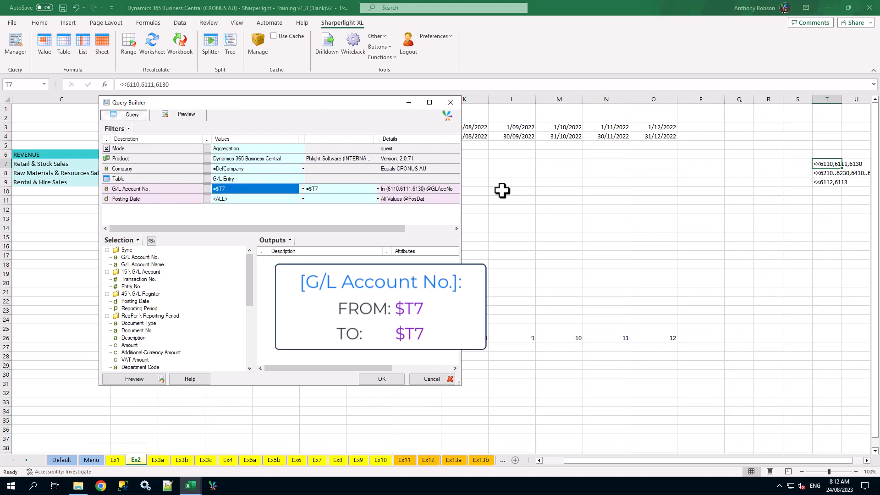
pyautogui.click(269, 199)
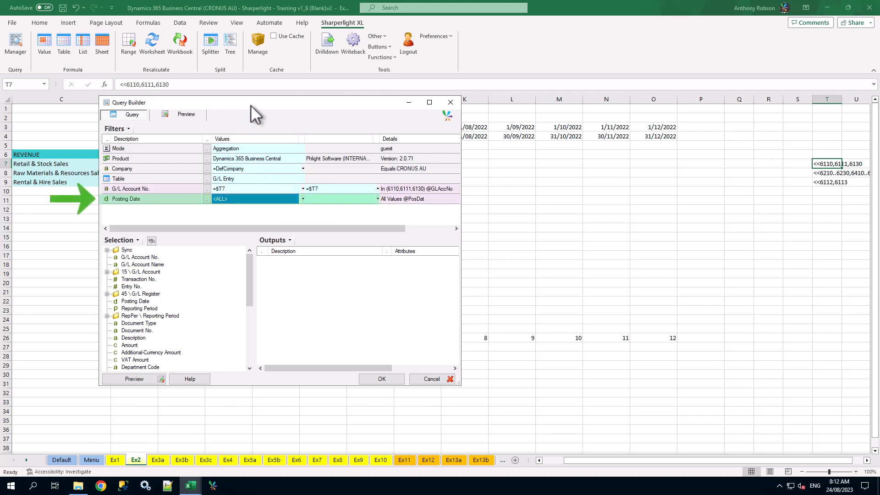
pyautogui.moveTo(251, 105); pyautogui.dragTo(398, 161)
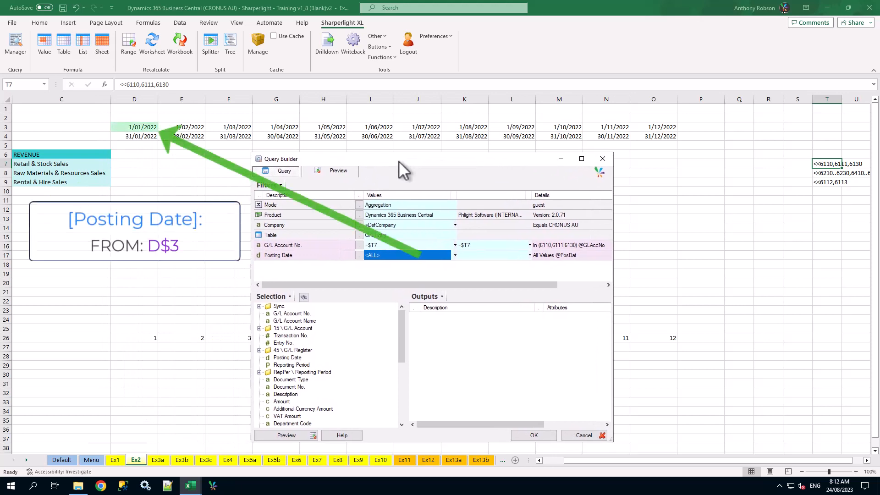
pyautogui.click(146, 129)
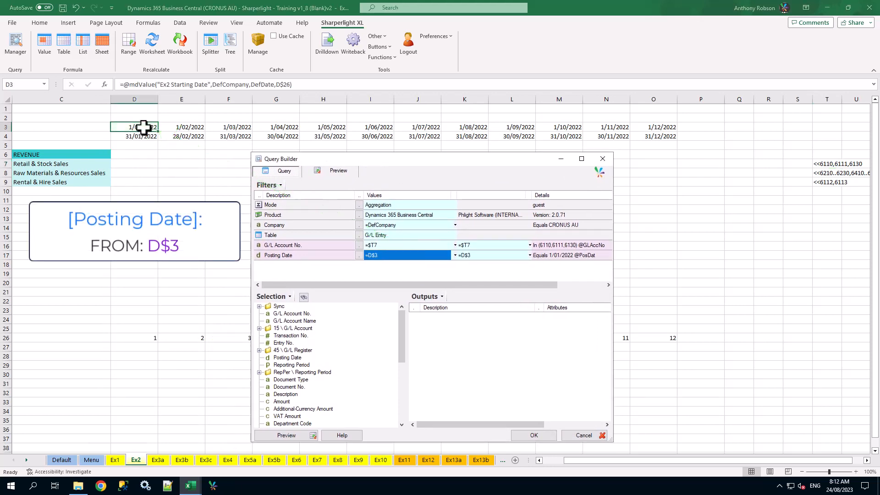
pyautogui.click(503, 255)
pyautogui.click(141, 136)
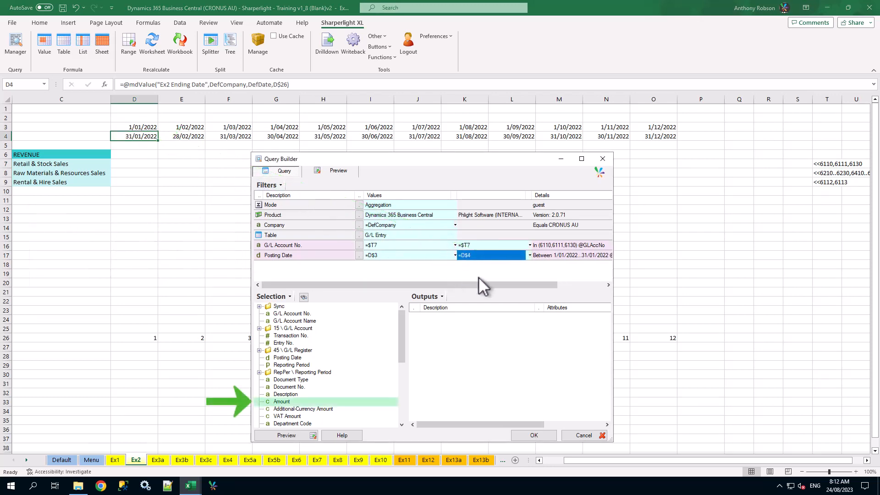
# Add Amount as the query's output and save the query as "Ex2 Accounting Period - Revenue"
pyautogui.doubleClick(280, 400)
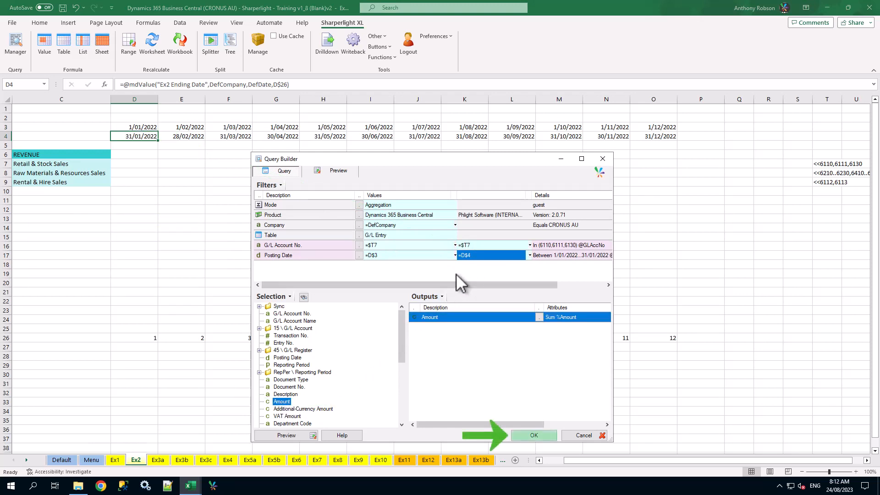
pyautogui.click(534, 435)
pyautogui.write('Ex2 Accounting Period ')
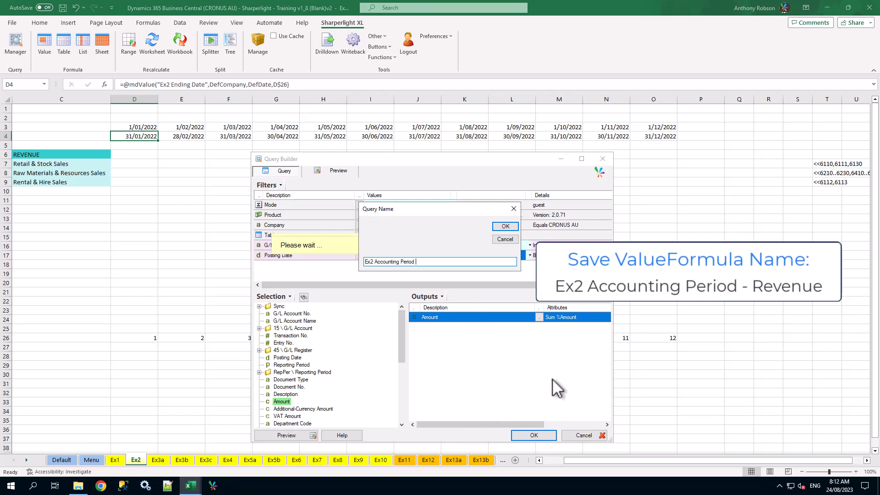
pyautogui.write('- Revenue')
pyautogui.click(505, 227)
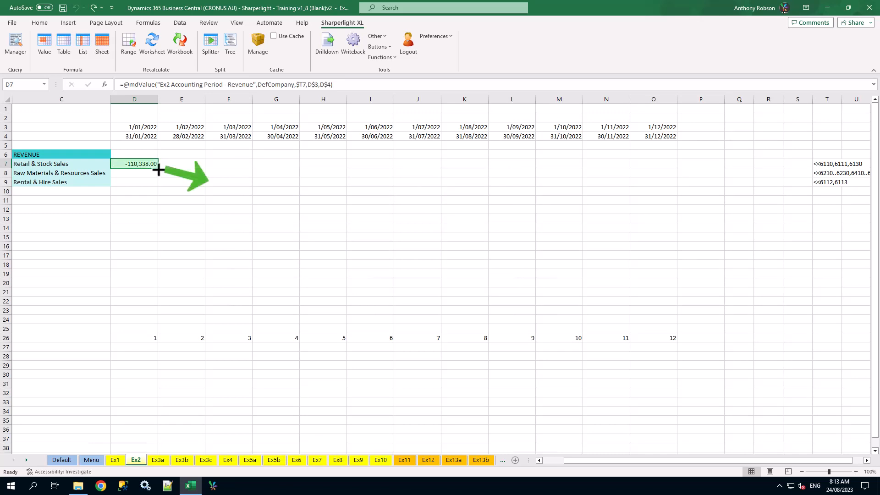
# Fill the D7 revenue formula across all twelve months and down the three revenue rows to O9
pyautogui.moveTo(158, 170); pyautogui.dragTo(659, 181)
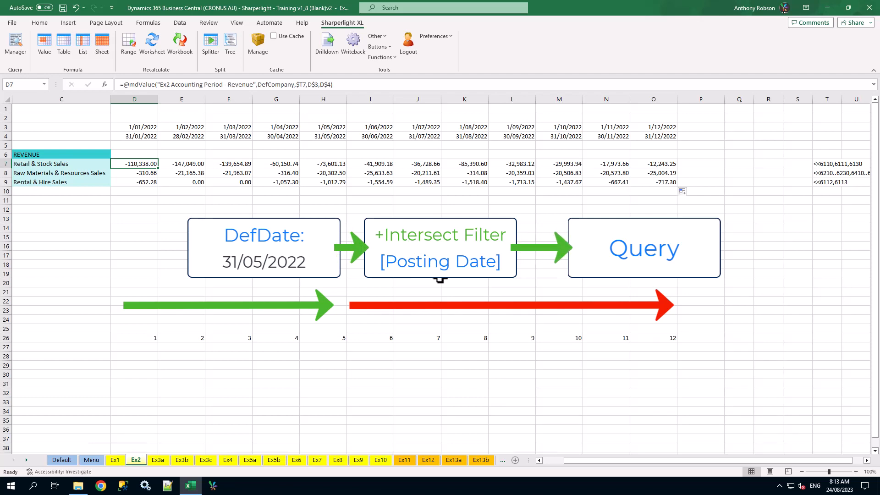
pyautogui.click(464, 227)
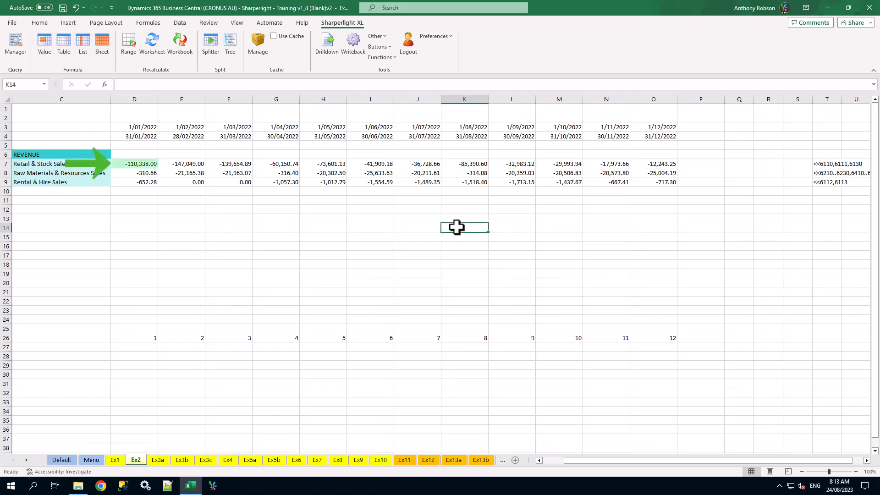
# Add a second Posting Date filter to the D7 revenue query, with operator <= and value =DefDate
pyautogui.doubleClick(148, 163)
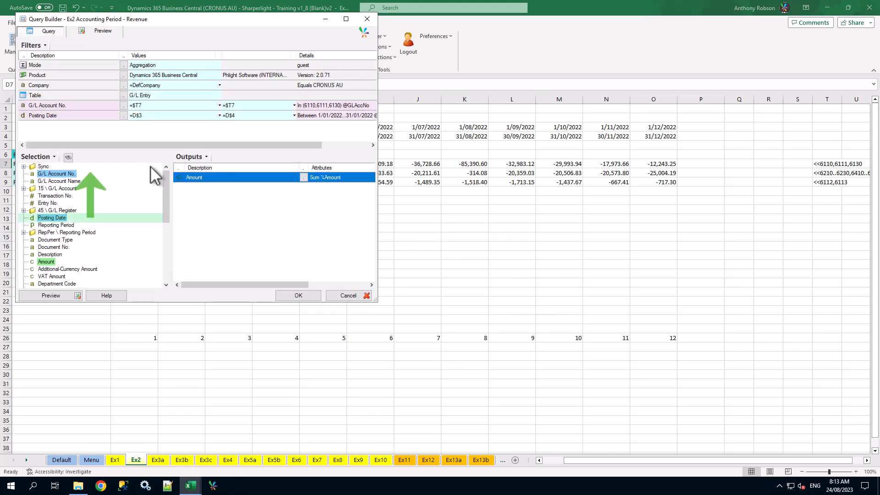
pyautogui.moveTo(59, 219); pyautogui.dragTo(80, 133)
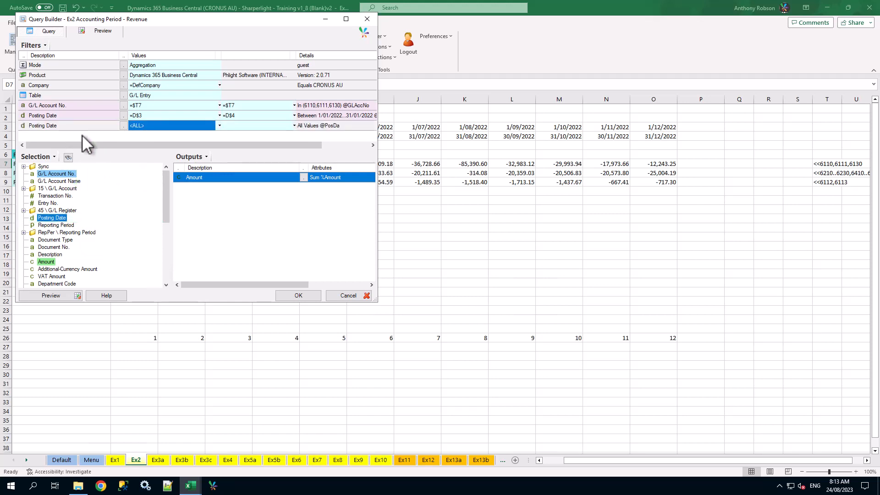
pyautogui.click(169, 128)
pyautogui.write('<=')
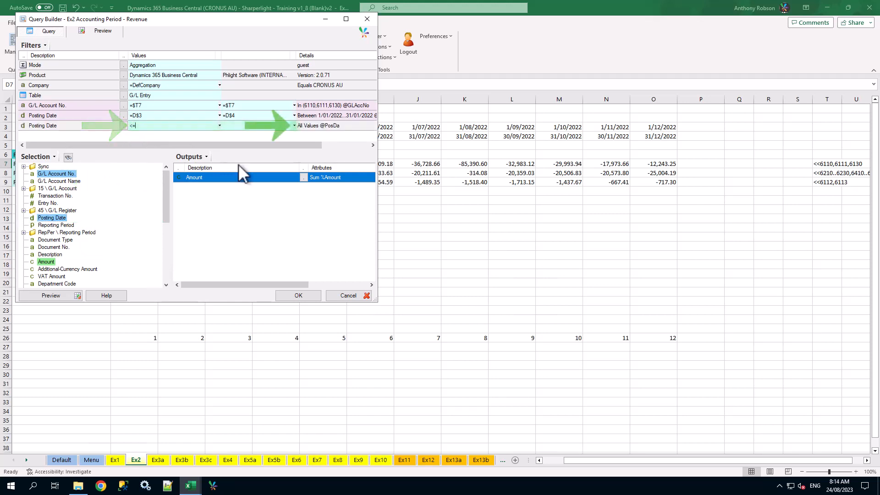
pyautogui.click(293, 126)
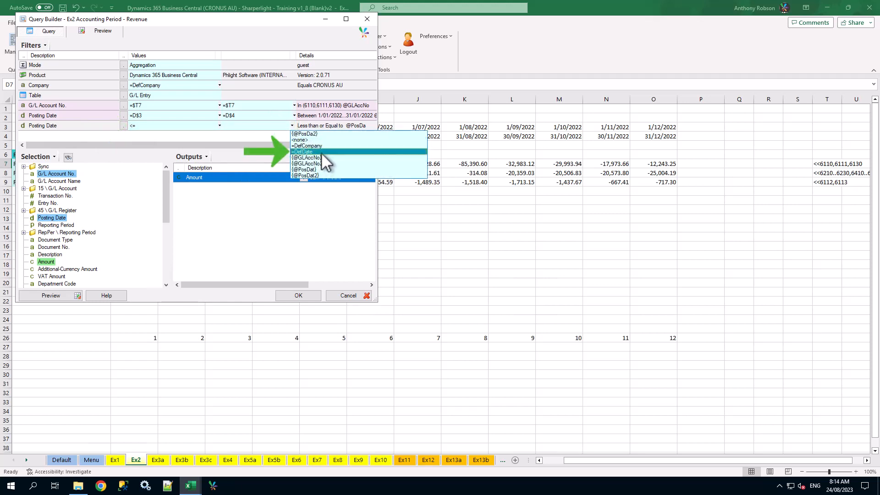
pyautogui.click(322, 152)
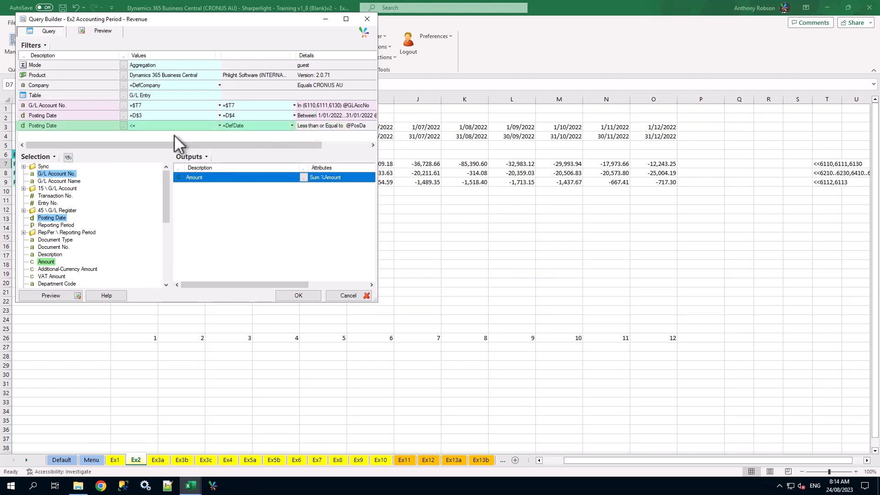
# Set the second Posting Date filter's logical operator to AND and apply the updated query to D7
pyautogui.click(89, 126)
pyautogui.doubleClick(90, 125)
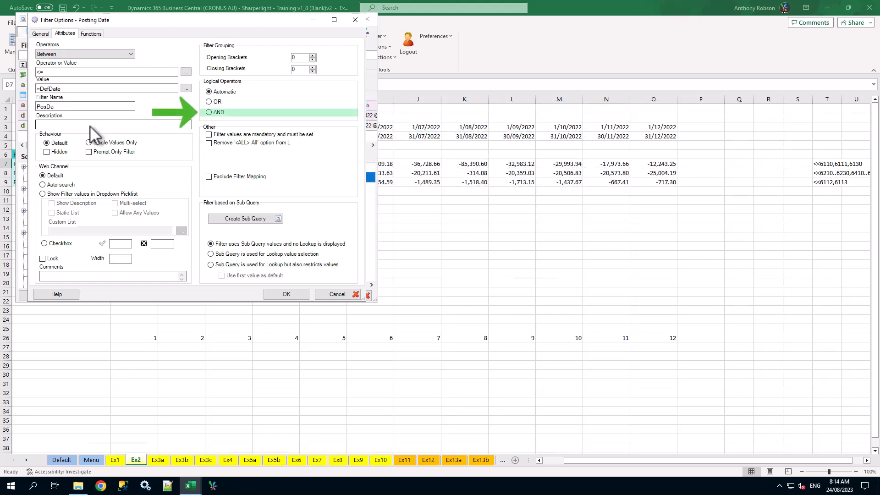
pyautogui.click(217, 113)
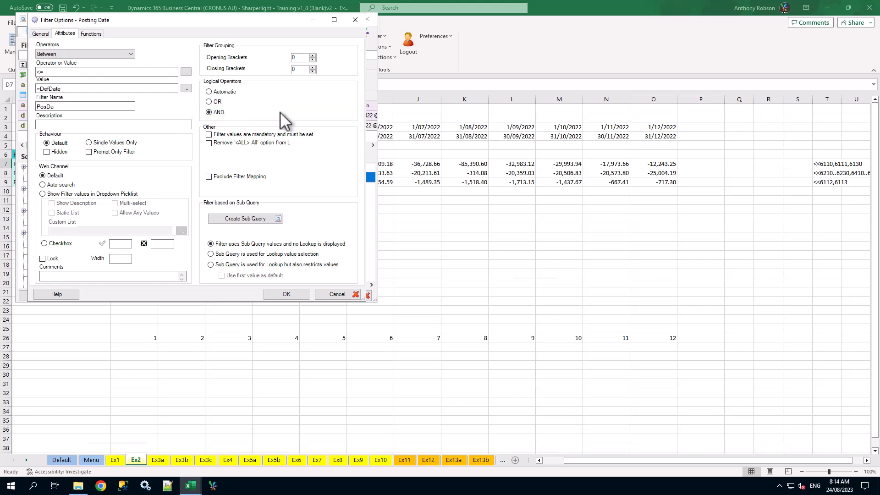
pyautogui.click(301, 296)
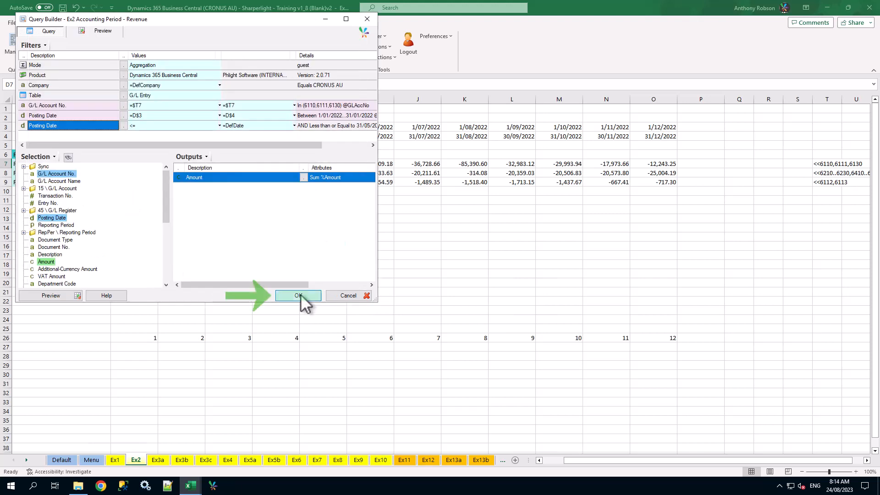
pyautogui.click(297, 295)
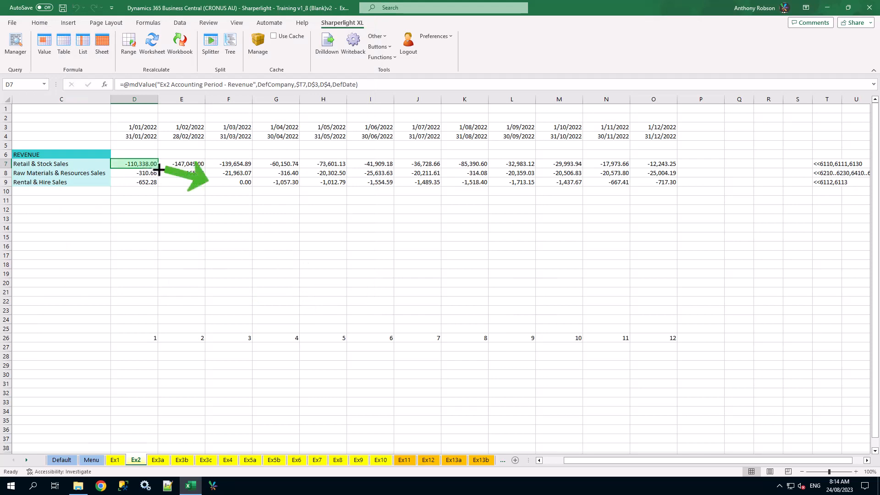
# Copy the updated D7 formula over the whole revenue range D7:O9
pyautogui.moveTo(155, 166); pyautogui.dragTo(677, 186)
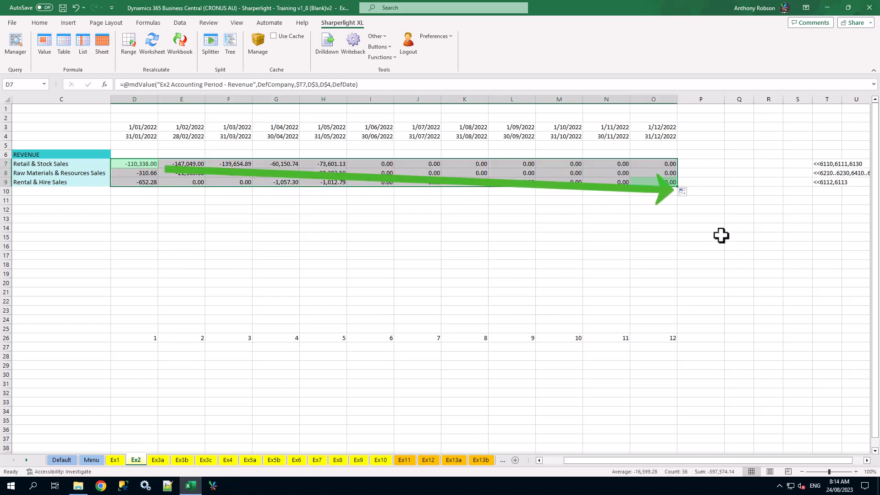
pyautogui.click(616, 225)
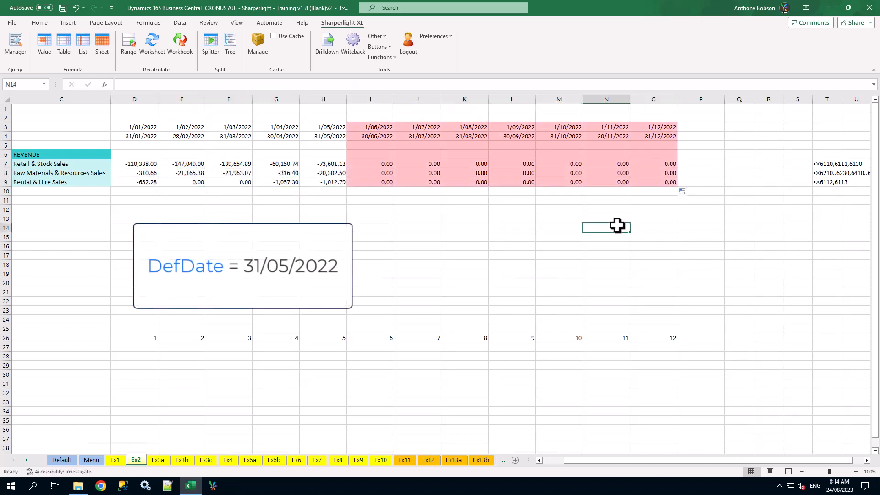